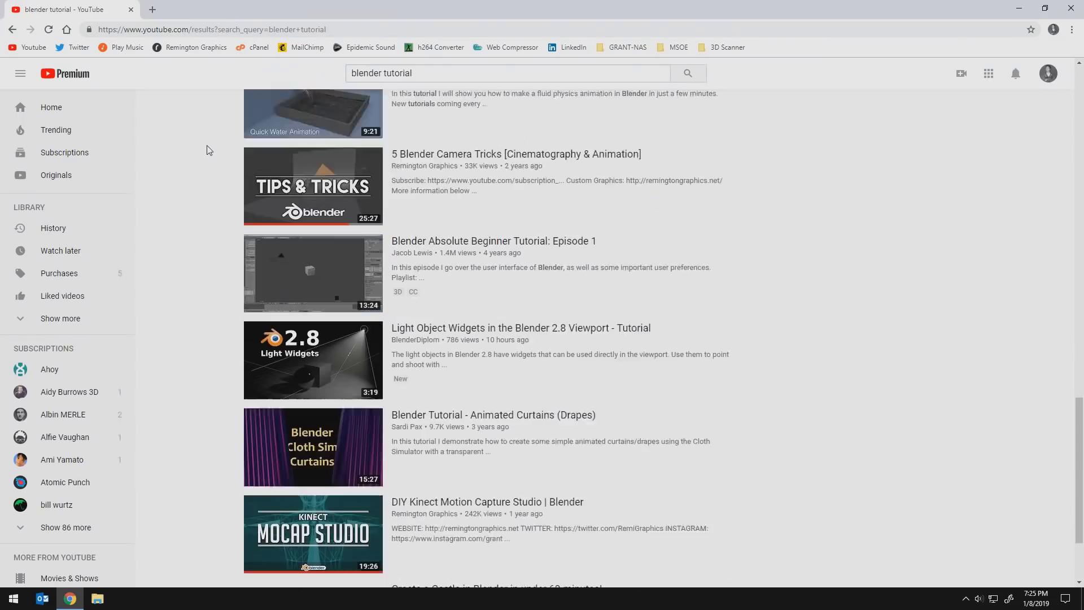
scroll(207, 151, "down", 2)
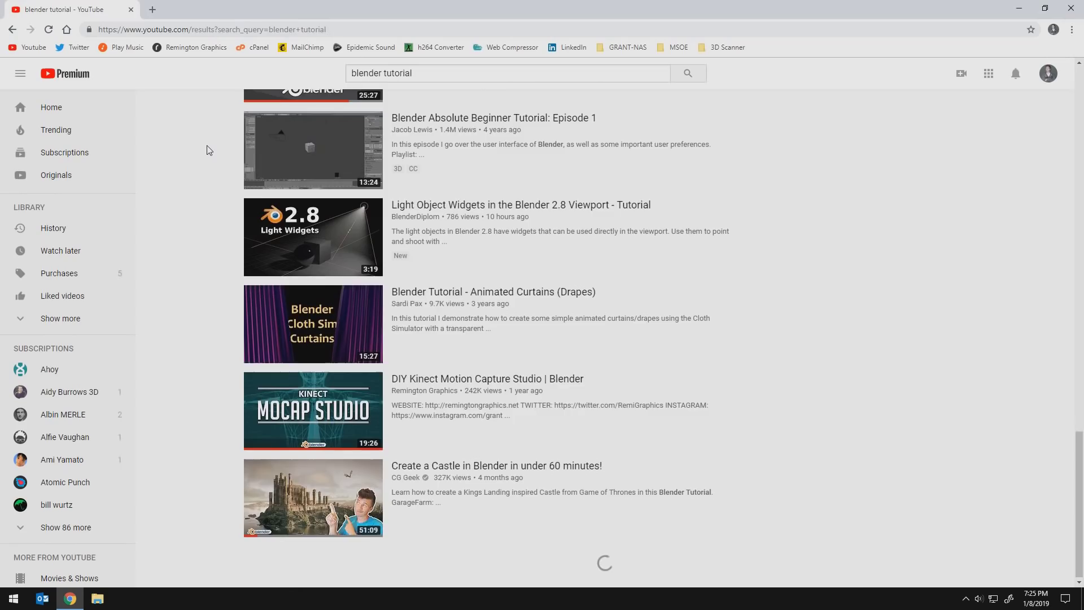
scroll(207, 151, "down", 2)
scroll(207, 151, "down", 4)
scroll(207, 151, "down", 5)
scroll(206, 151, "down", 5)
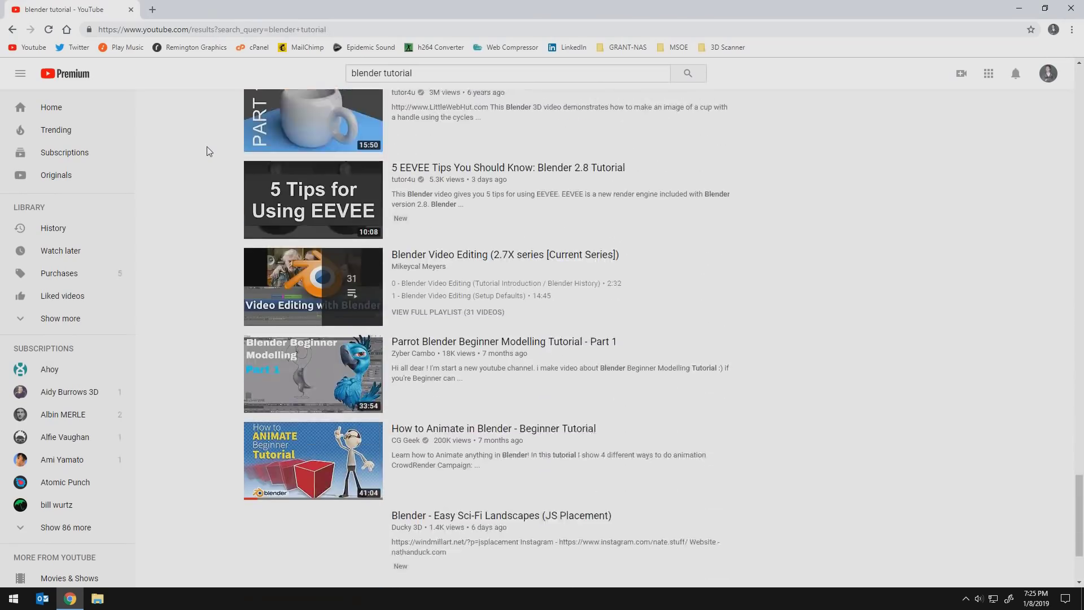
scroll(207, 151, "down", 4)
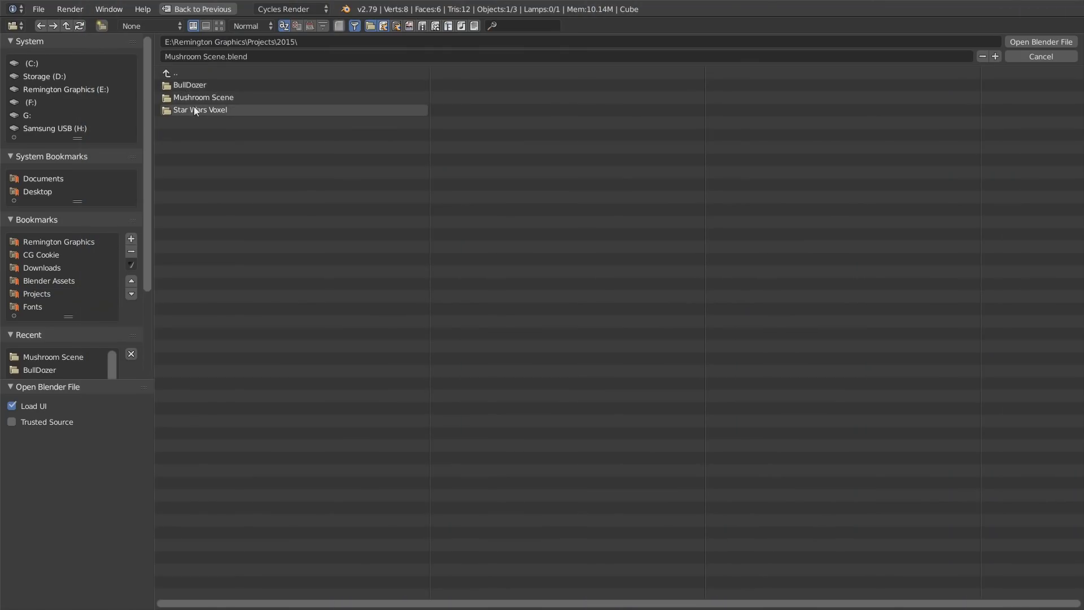
Choose Mushroom Scene.blend inside the Mushroom Scene project folder to open it
left_click(194, 97)
left_click(215, 86)
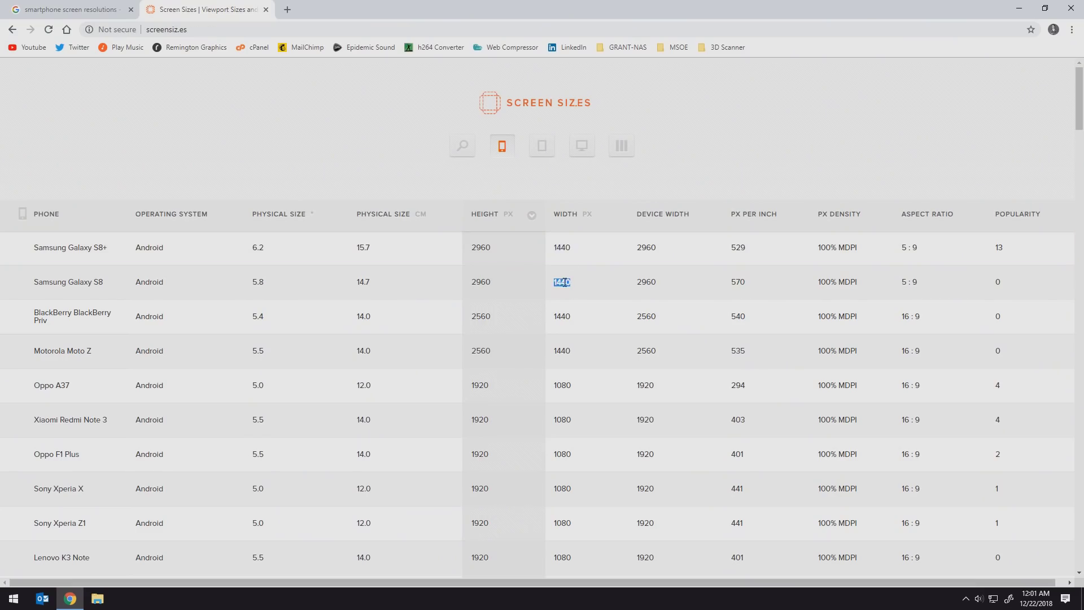
Highlight the 1440 and 1080 pixel widths in the Android phone rows
double_click(563, 319)
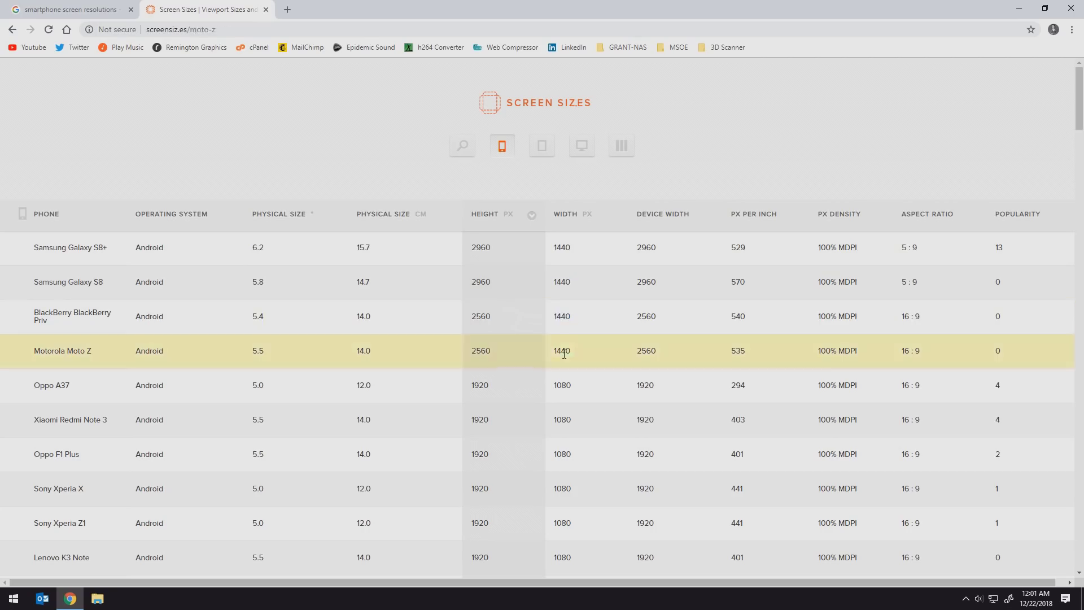
double_click(564, 387)
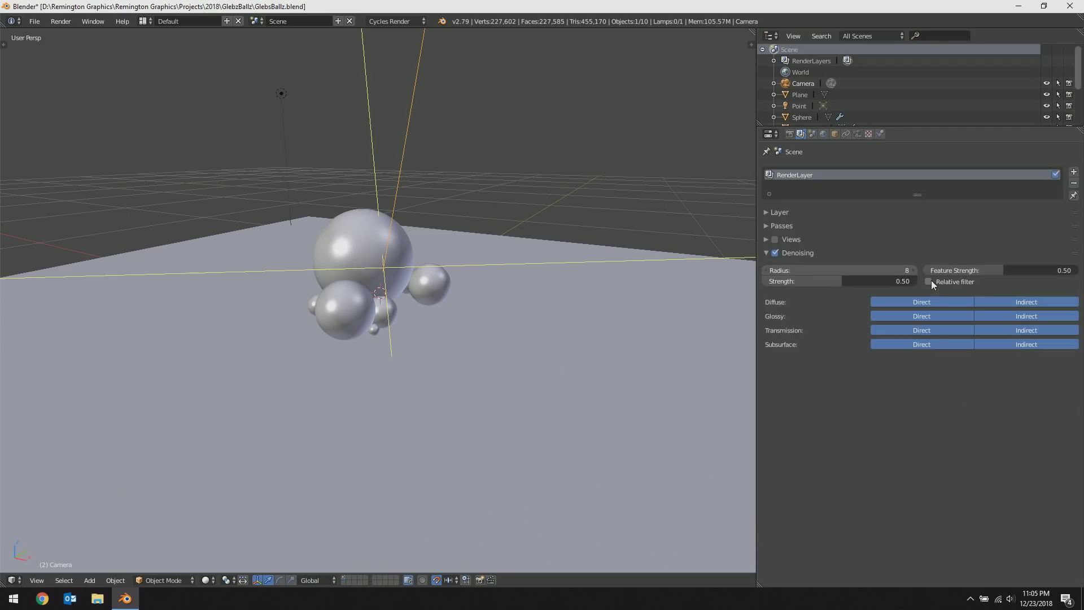
Turn off subsurface direct/indirect denoising and adjust the denoising radius
left_click(935, 341)
left_click(1012, 344)
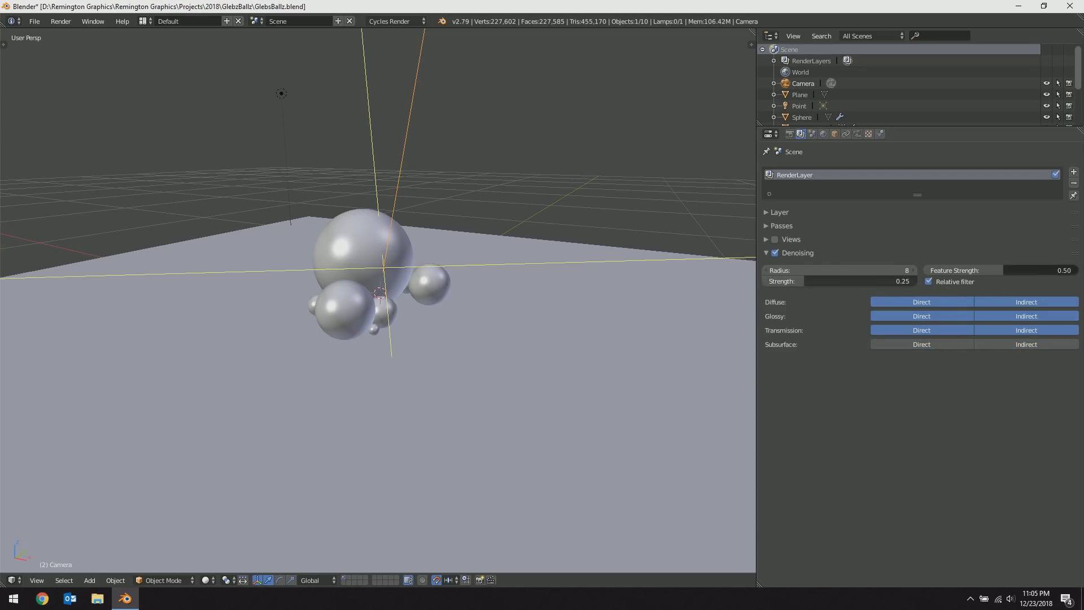
left_click(894, 269)
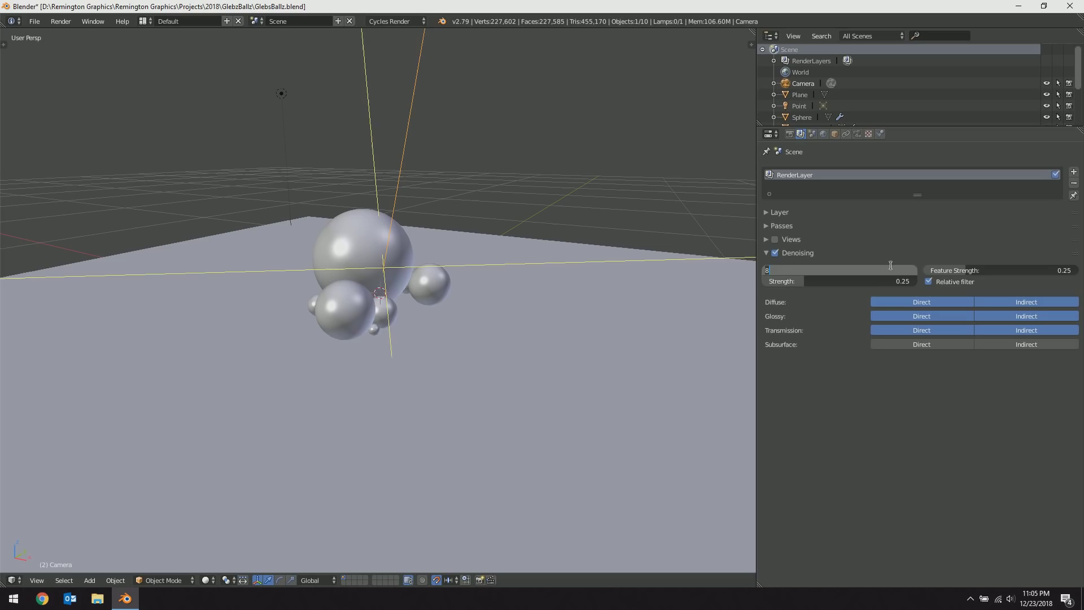
type("16")
Render the glass spheres and widen the side-by-side comparison with the earlier render
left_click(54, 20)
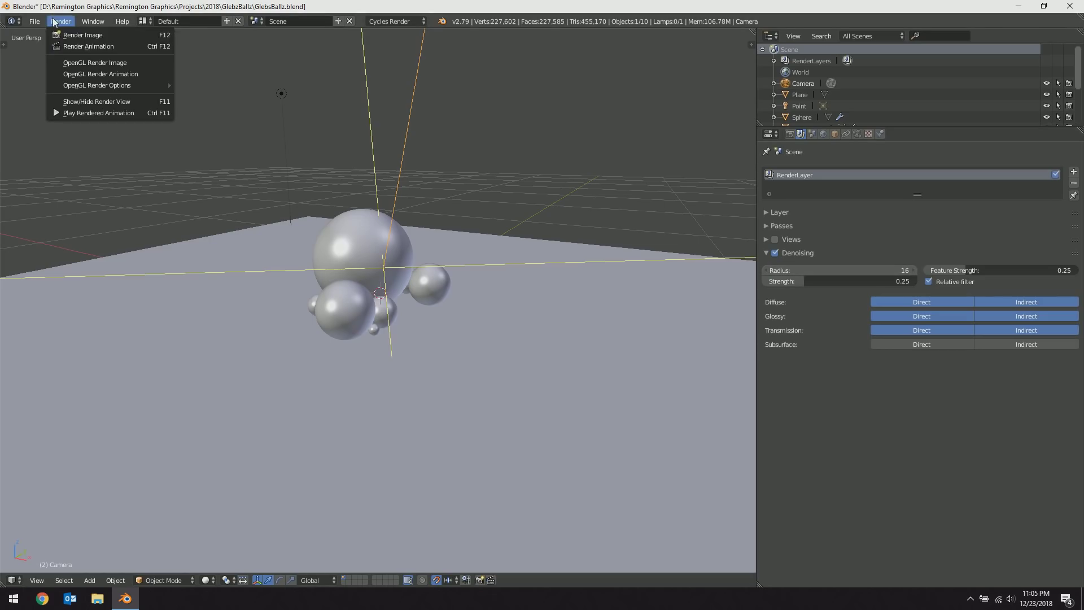
key("Return")
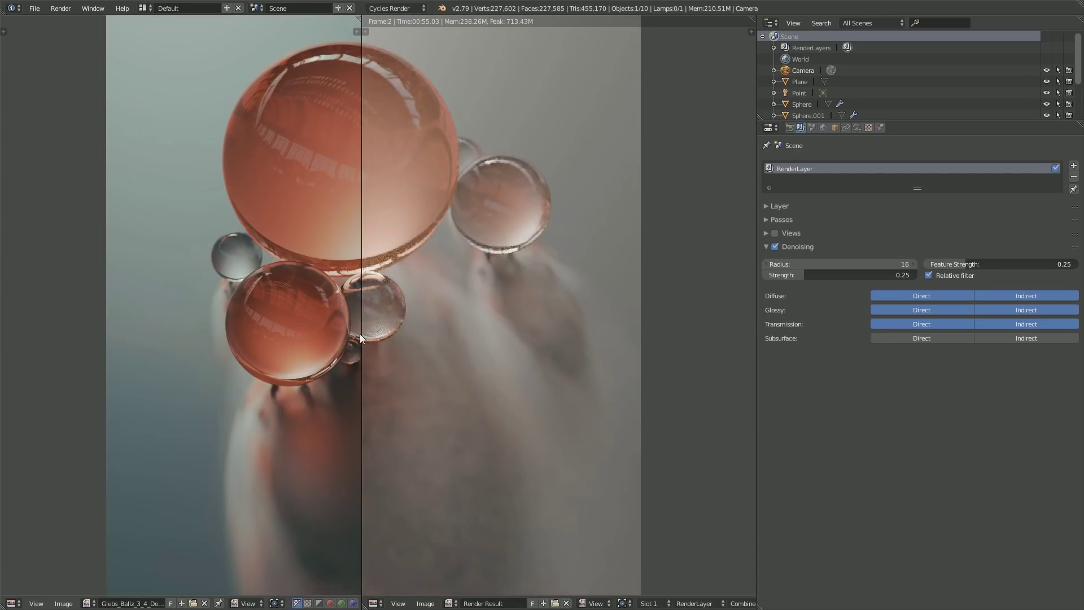
mouse_move(361, 335)
left_mouse_down()
mouse_move(219, 343)
mouse_move(496, 300)
mouse_move(604, 303)
mouse_move(120, 311)
mouse_move(612, 304)
mouse_move(133, 306)
mouse_move(570, 318)
left_mouse_up()
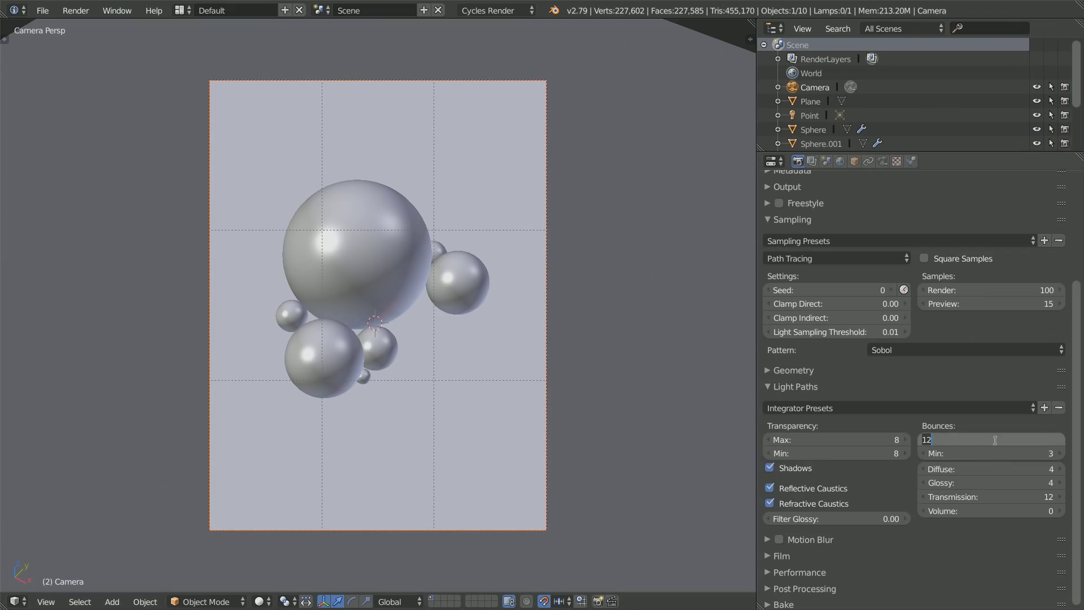
Set light bounces to max 8, min 4 and render the image
key("Return")
left_click(1009, 451)
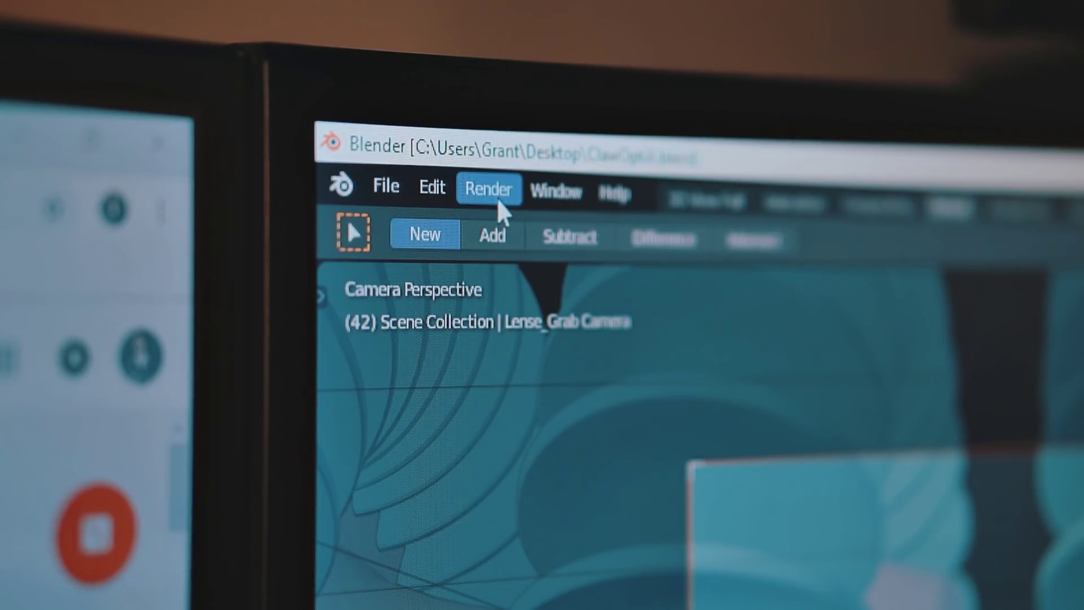
left_click(497, 199)
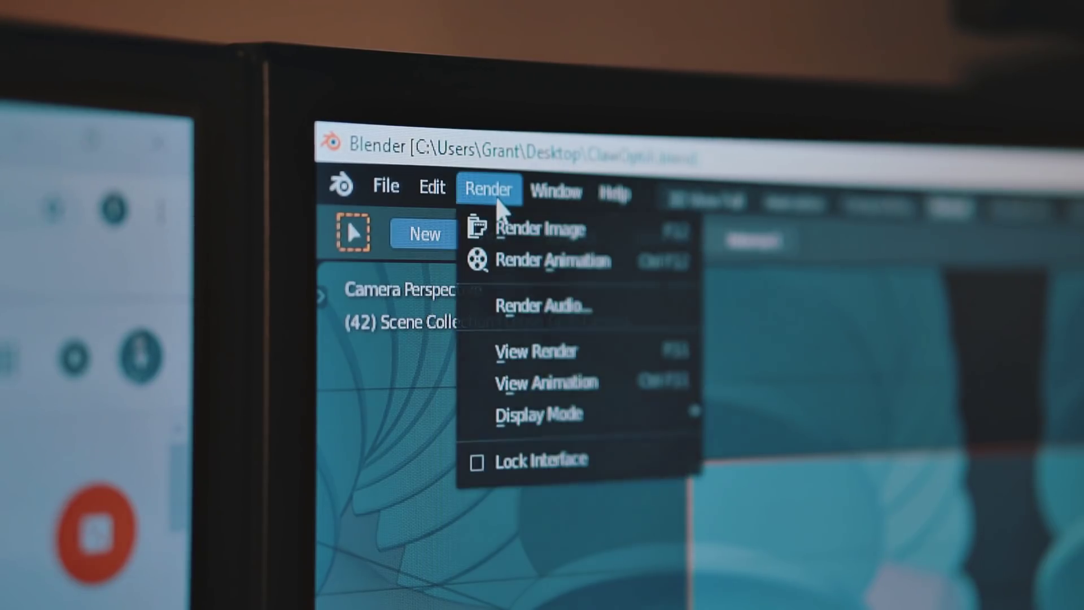
left_click(498, 235)
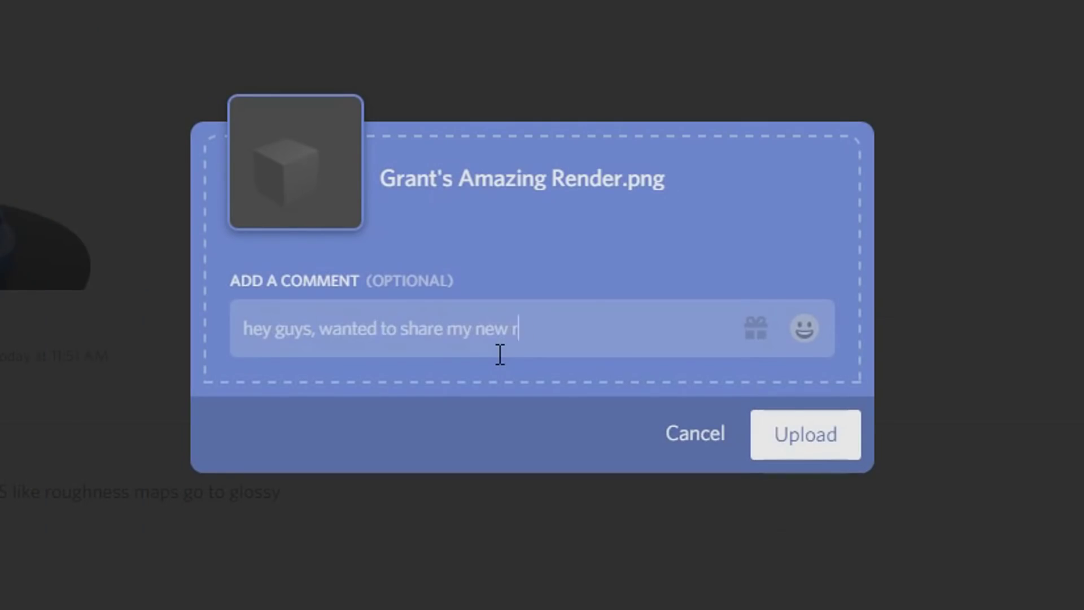
type("to hear your thoughts!")
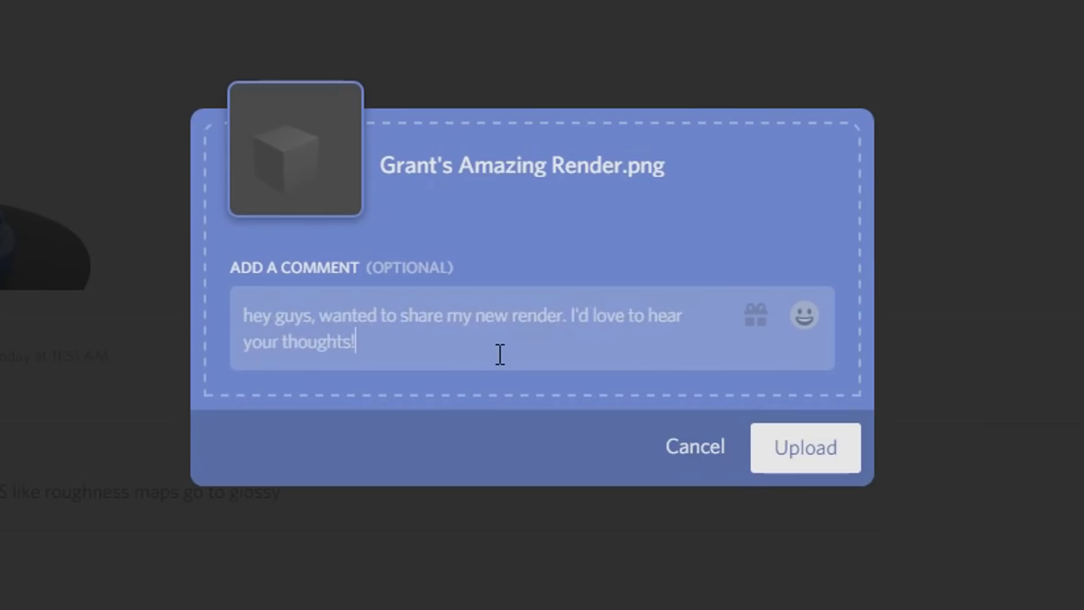
Send the render asking for thoughts, then the revised render asking for critiques in wip-critque
key("Return")
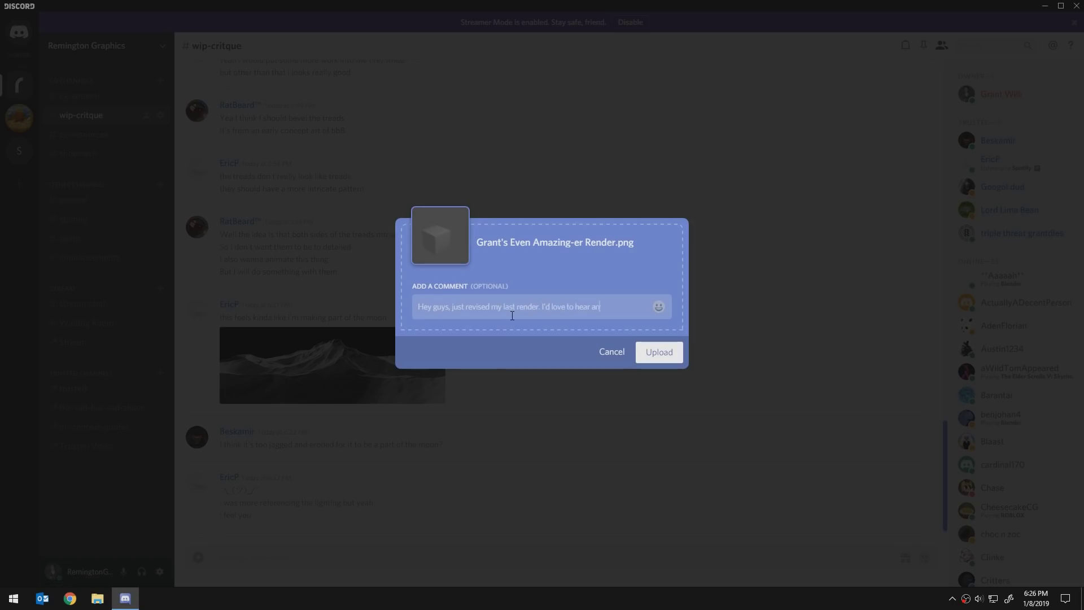
type("critiques you might have again!")
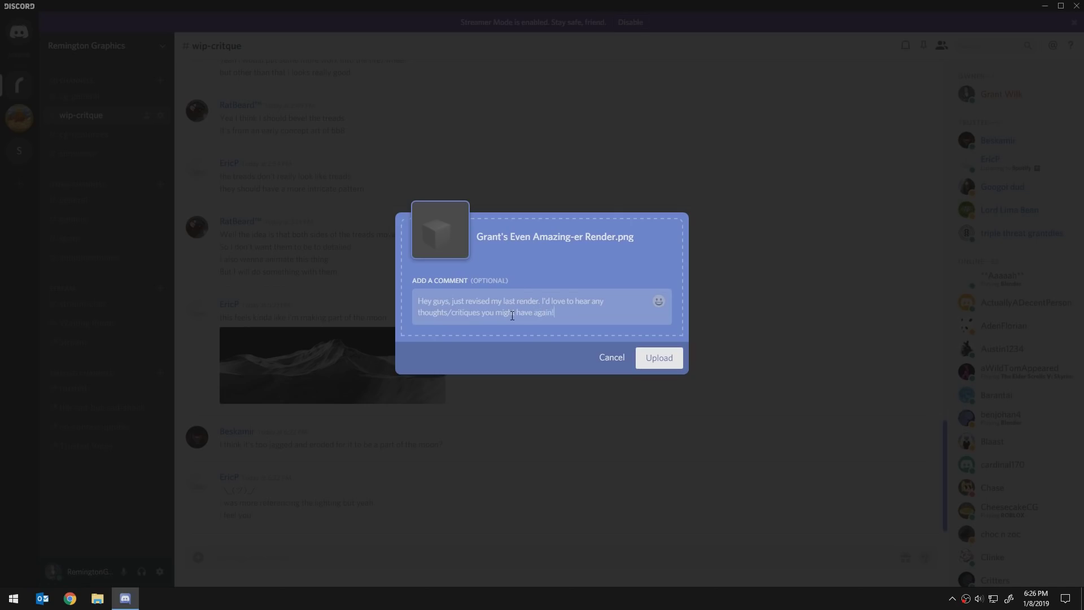
key("Return")
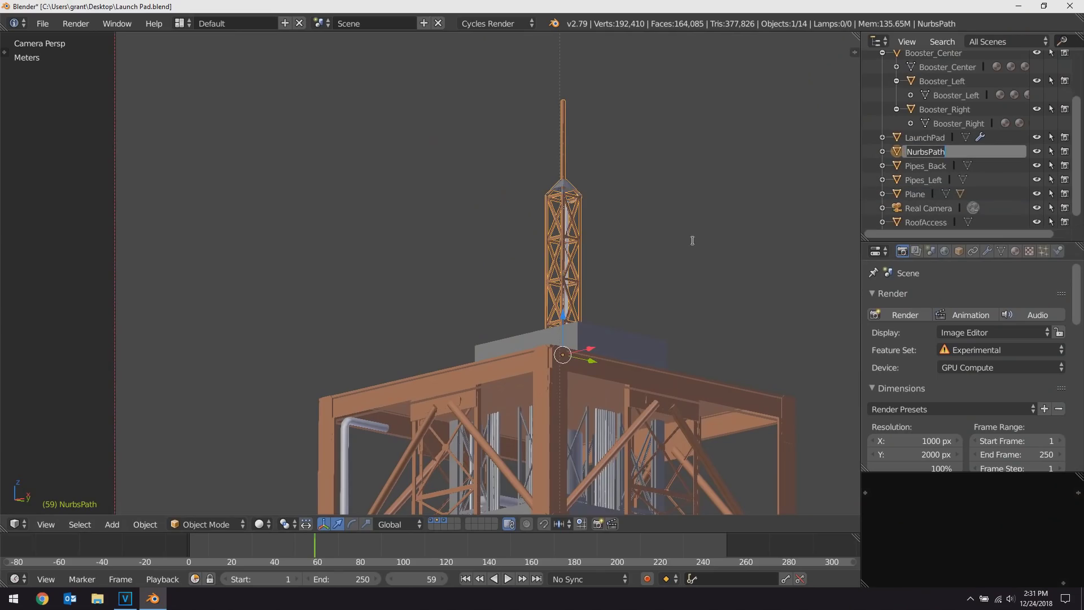
type("RoofAntenna")
Confirm the RoofAntenna name and orbit around the rocket and tower
key("Return")
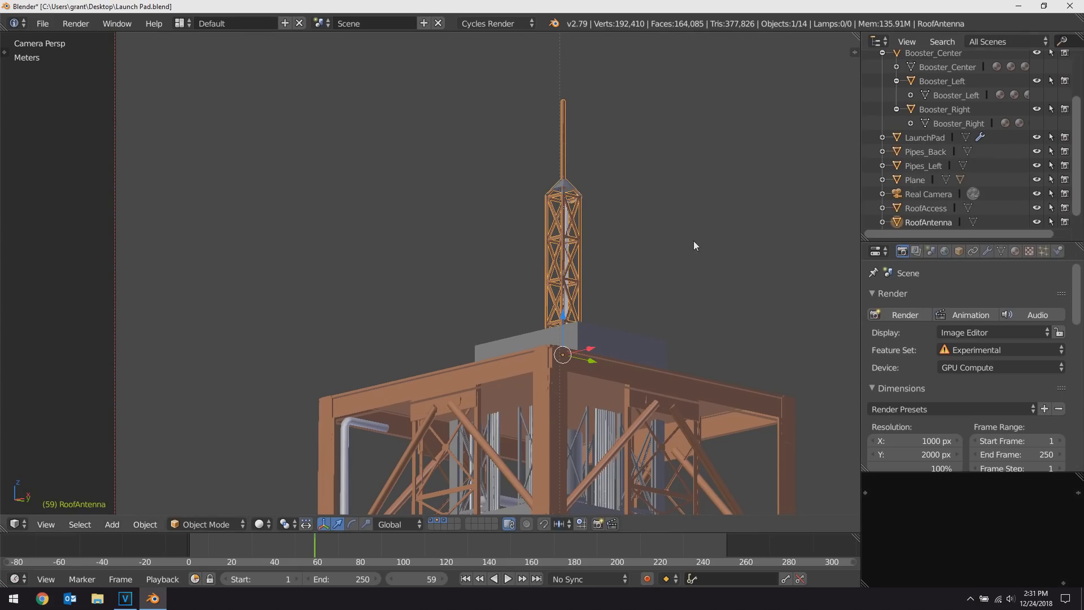
scroll(703, 243, "down", 3)
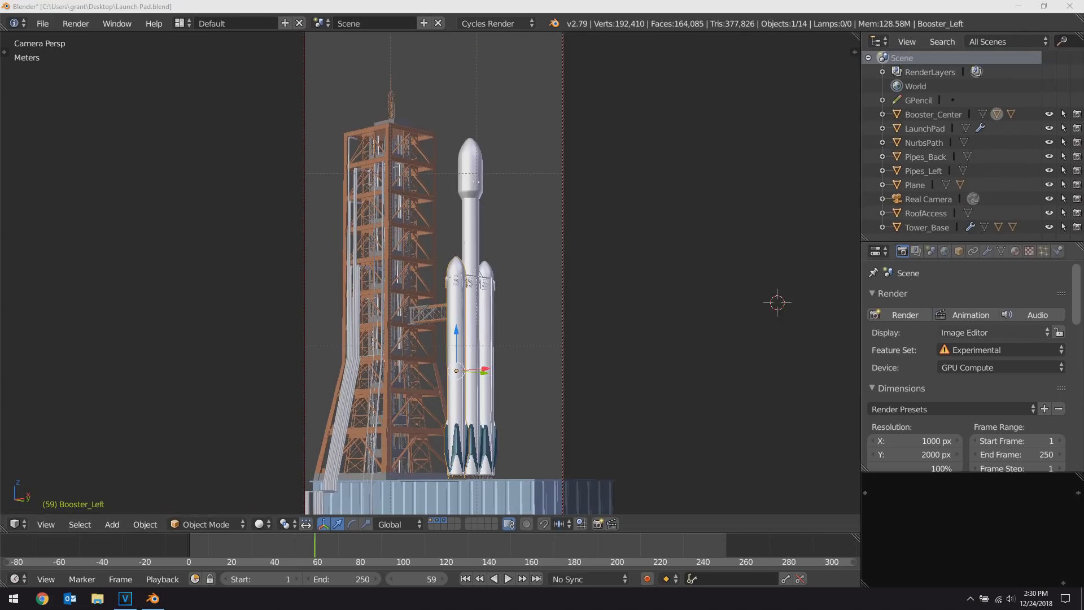
scroll(531, 332, "up", 2)
scroll(531, 333, "up", 2)
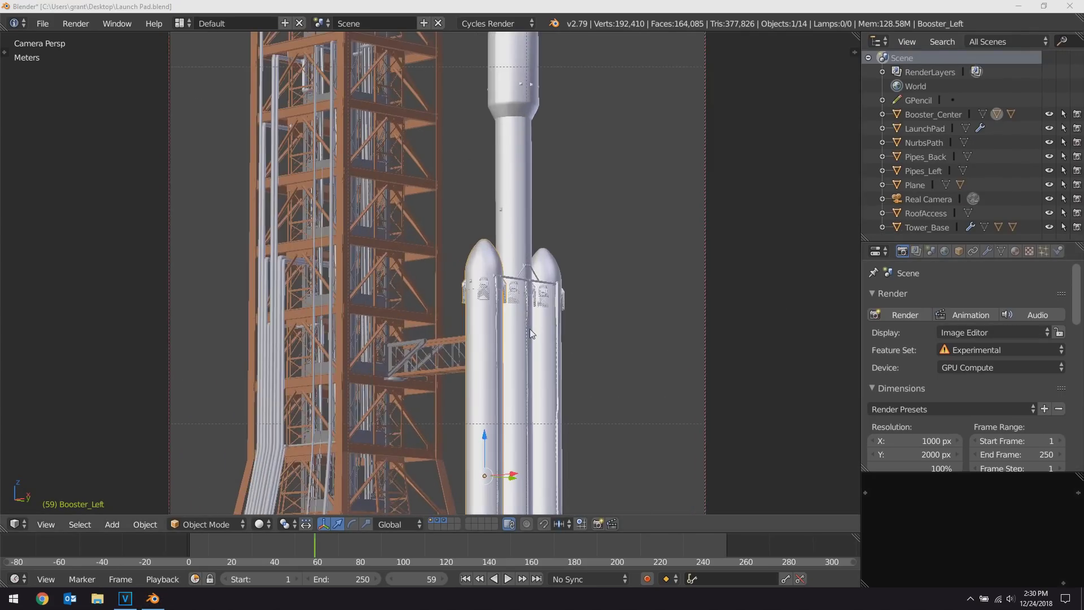
middle_click_drag(537, 283, 561, 311)
scroll(549, 309, "up", 3)
scroll(588, 304, "up", 3)
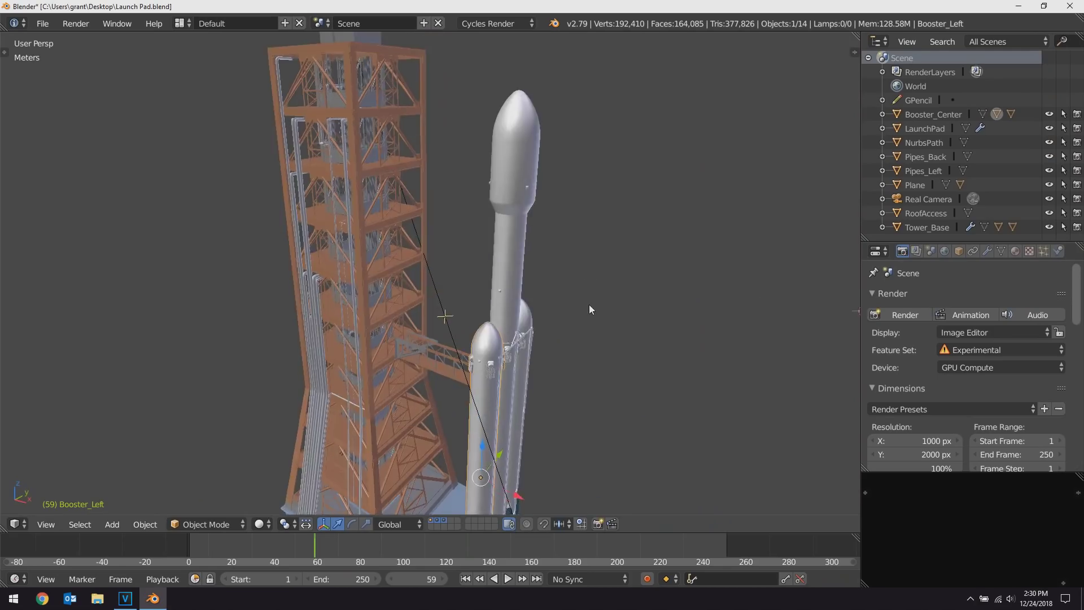
scroll(517, 272, "up", 3)
mouse_move(516, 271)
middle_mouse_down()
mouse_move(440, 255)
mouse_move(522, 275)
middle_mouse_up()
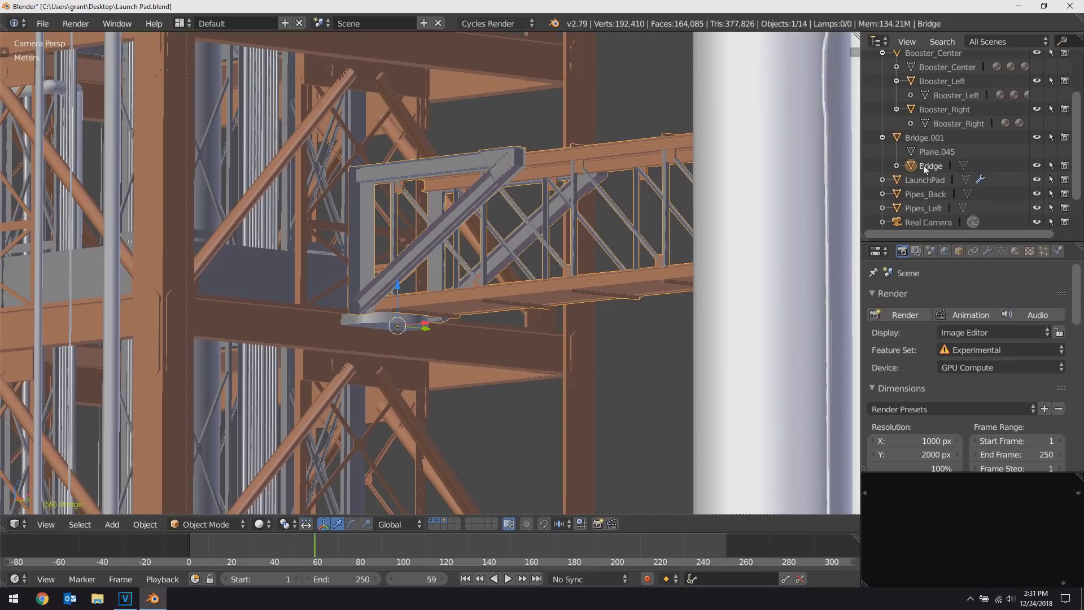
Rename Bridge.001 in the Outliner to BridgeConnector
double_click(930, 139)
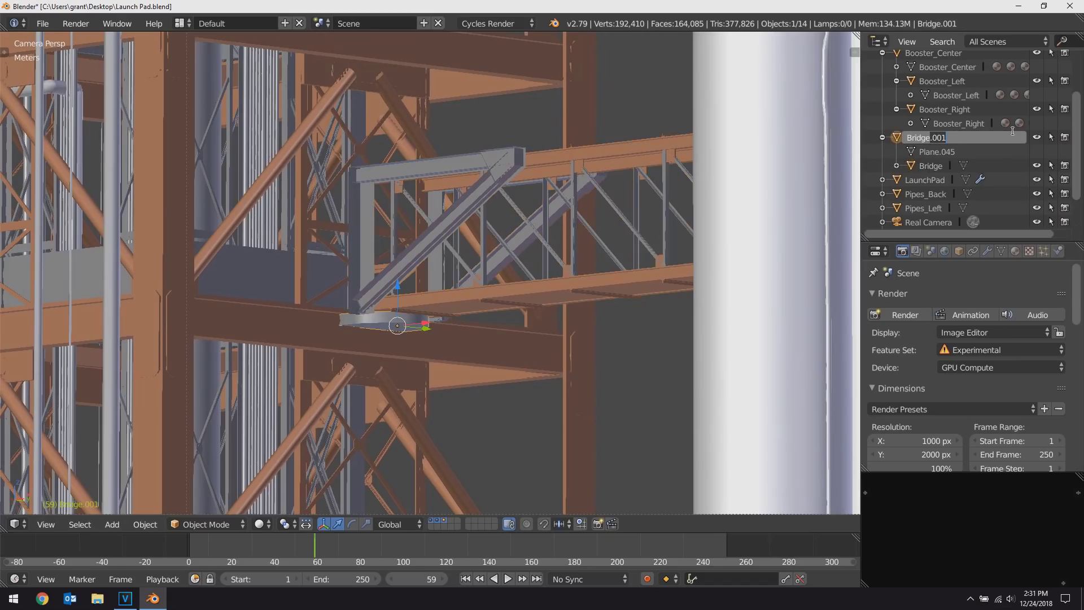
type("Connector")
key("Return")
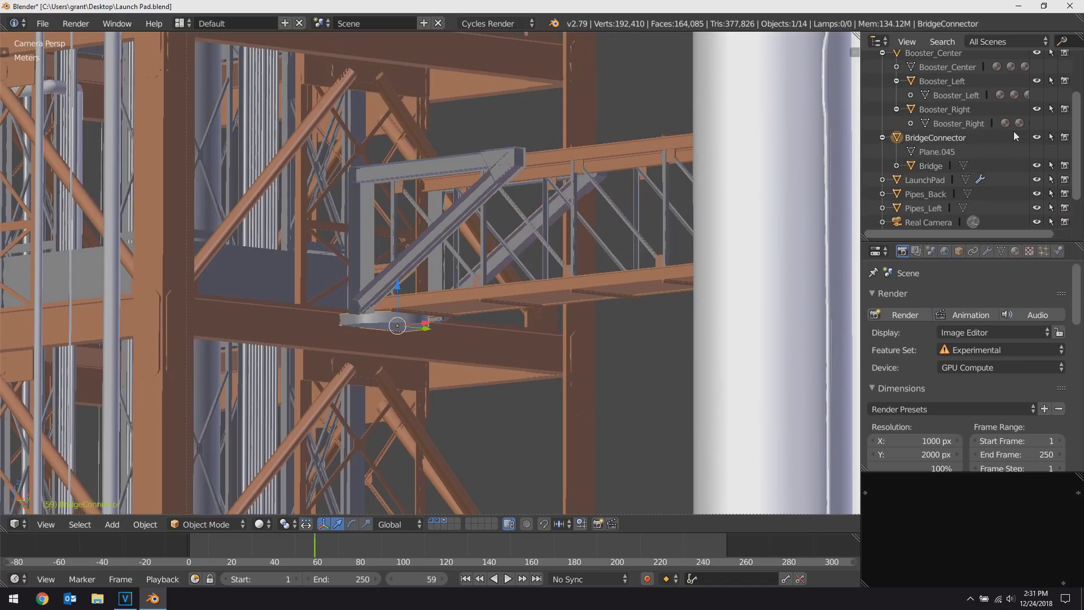
scroll(915, 151, "down", 5)
scroll(919, 150, "down", 3)
scroll(918, 146, "down", 6)
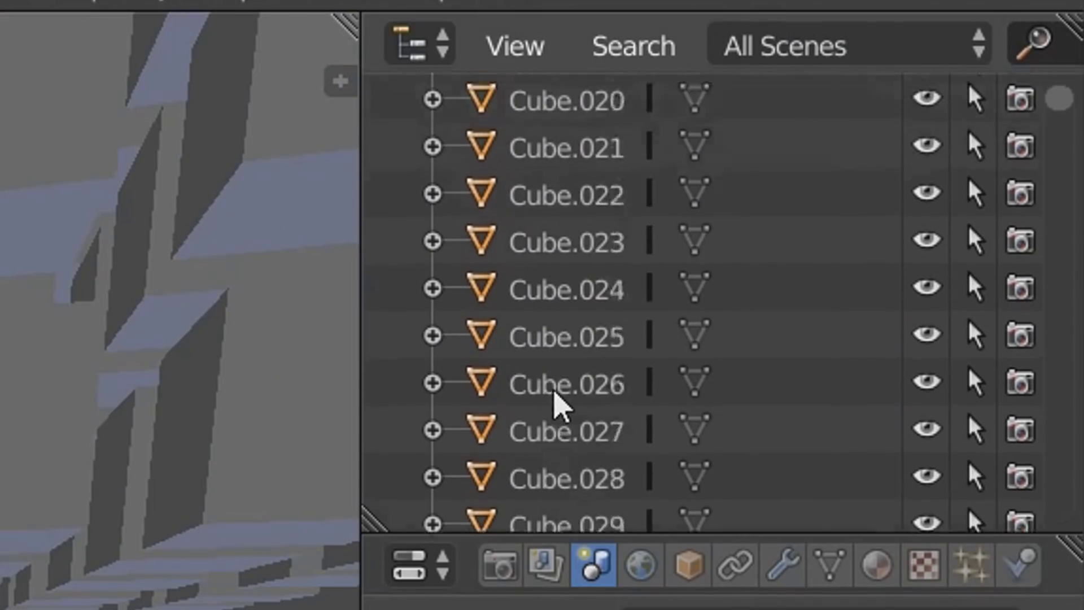
scroll(560, 404, "down", 5)
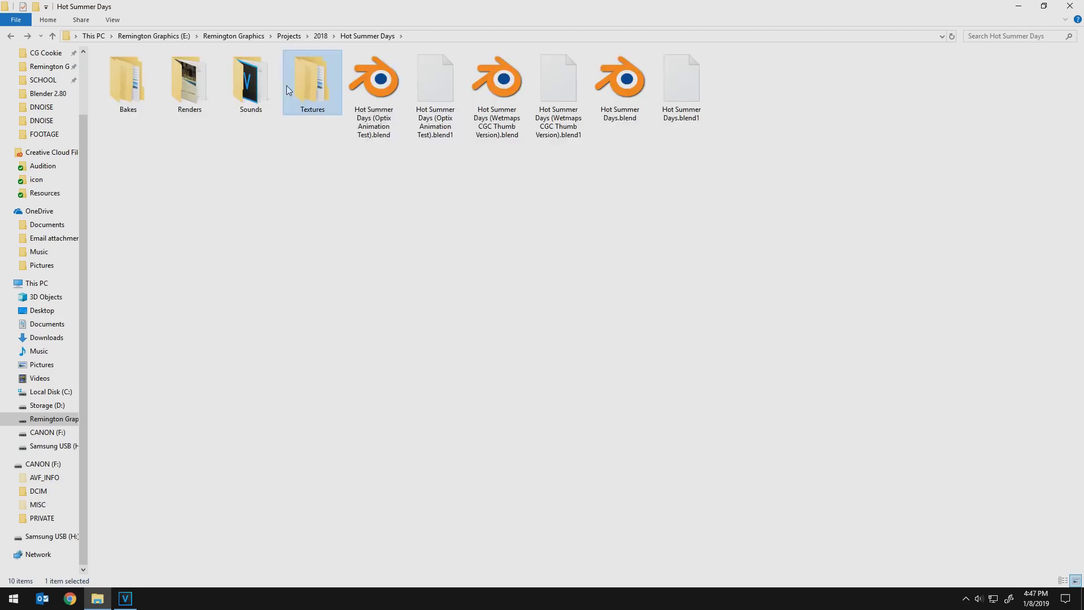
Preview Material_BaseColor.png in Ball_Textures and browse the height and normal maps
double_click(287, 86)
double_click(129, 70)
left_click(301, 84)
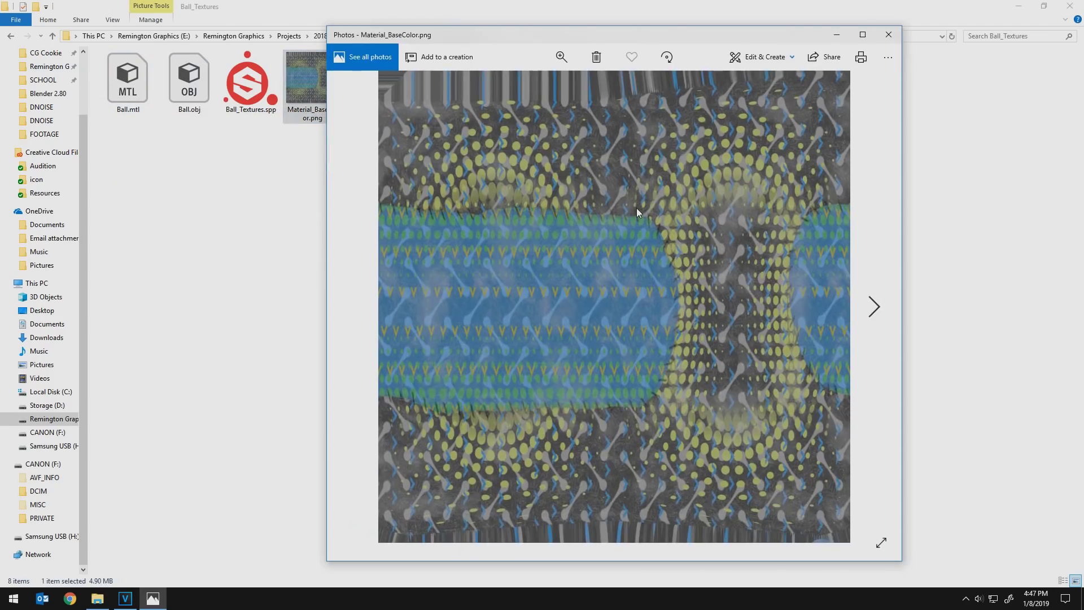
key("Right")
key("Right")
key("Left")
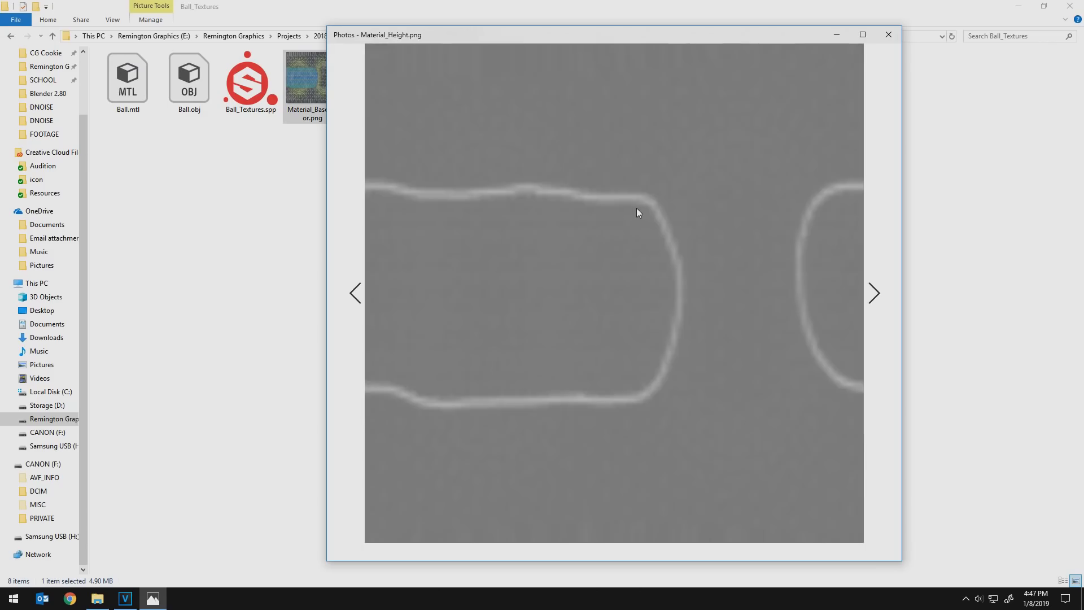
key("Left")
key("Right")
key("Right")
key("Right")
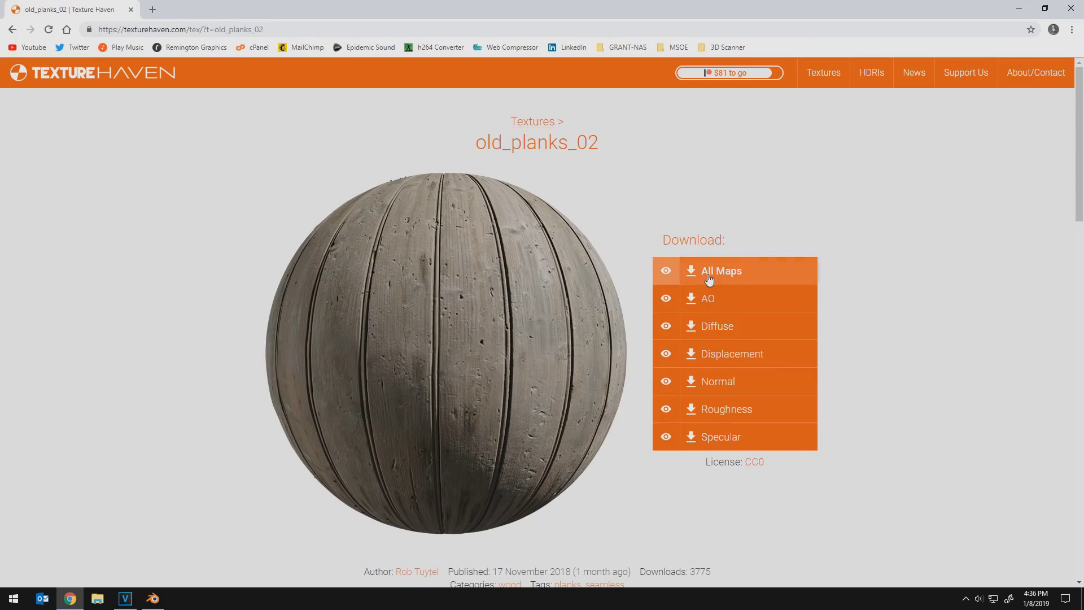
Download the 4k JPG set of plank texture maps
left_click(709, 279)
left_click(712, 344)
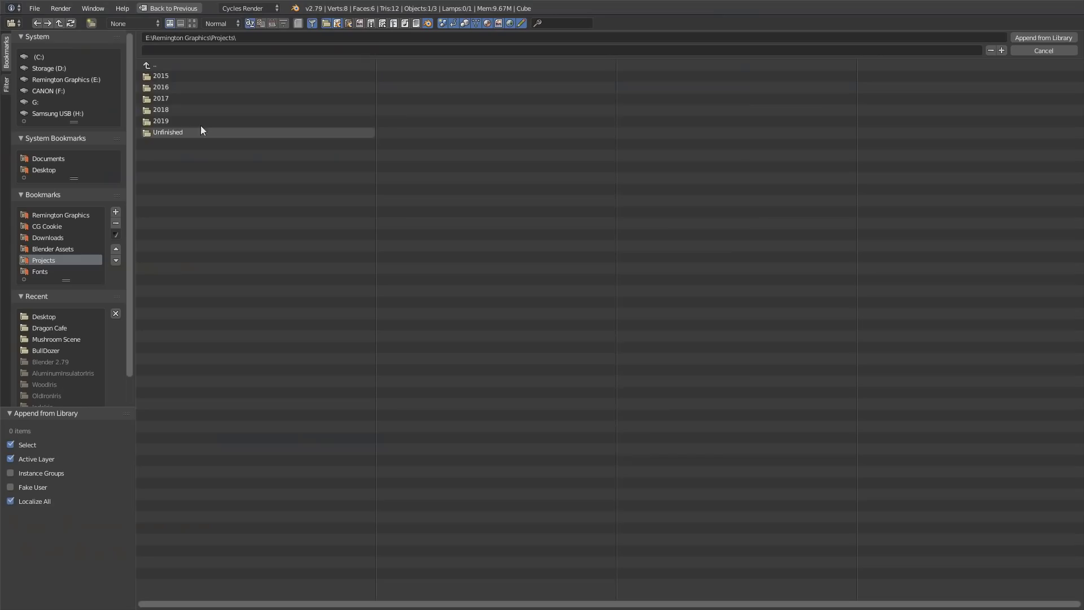
Append the stonek material from the Dia de los Muertos 2018 blend file
left_click(184, 109)
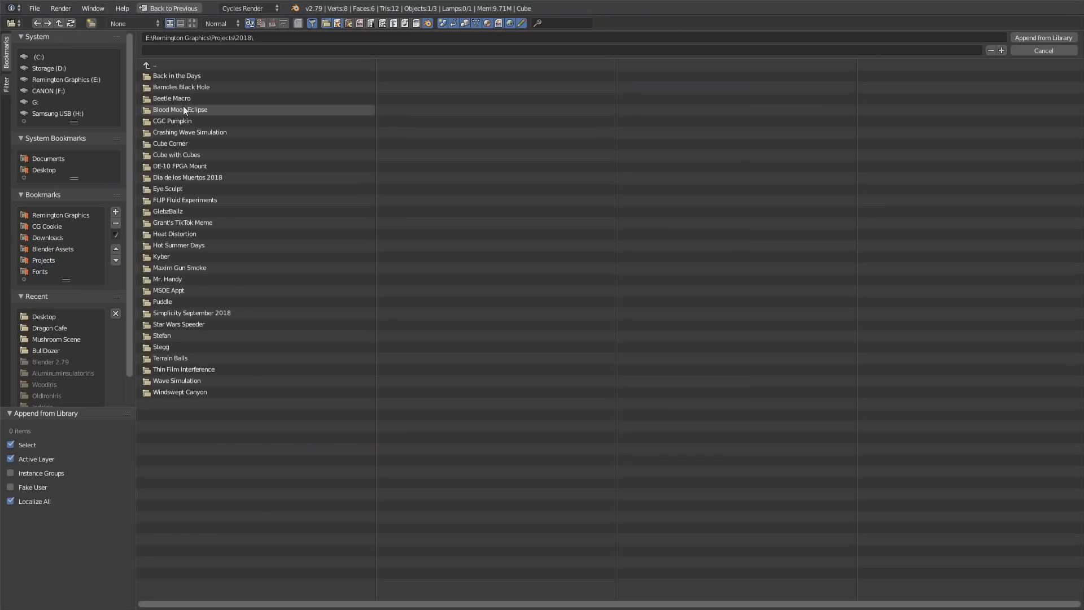
left_click(183, 178)
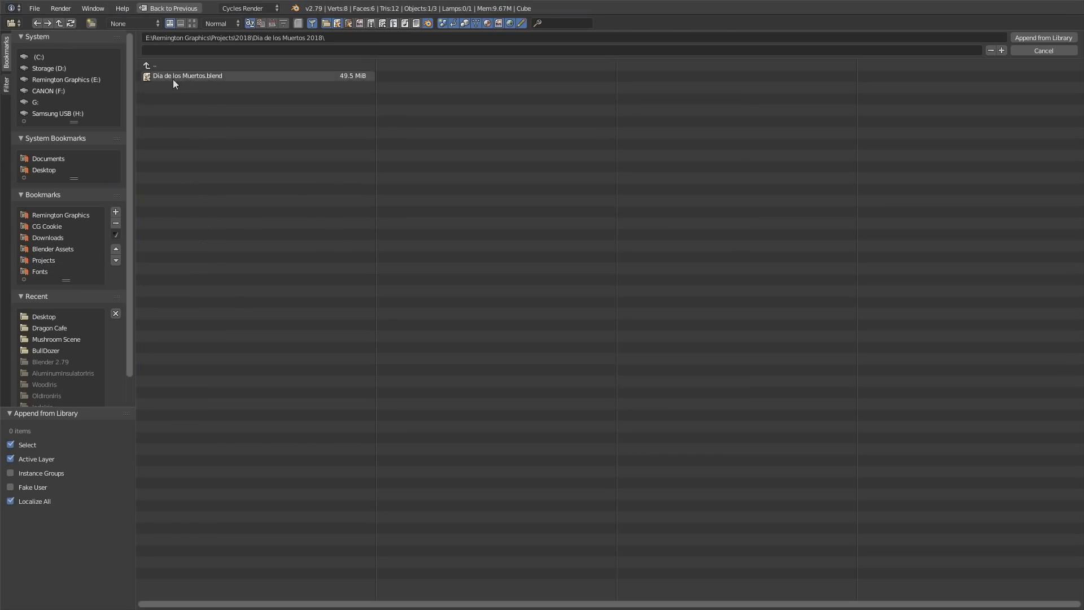
left_click(173, 77)
left_click(172, 132)
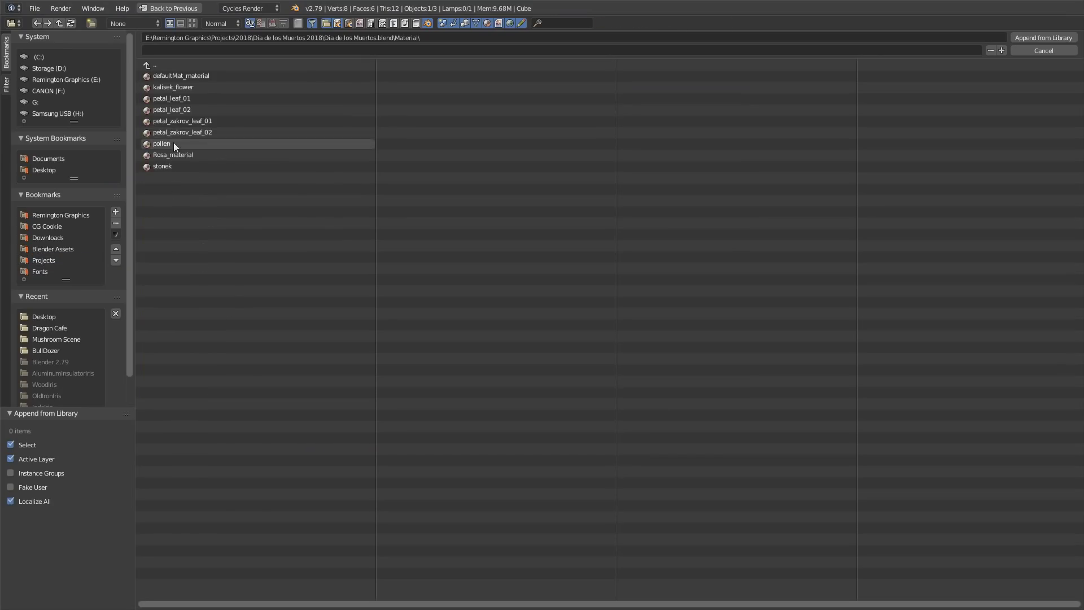
double_click(170, 167)
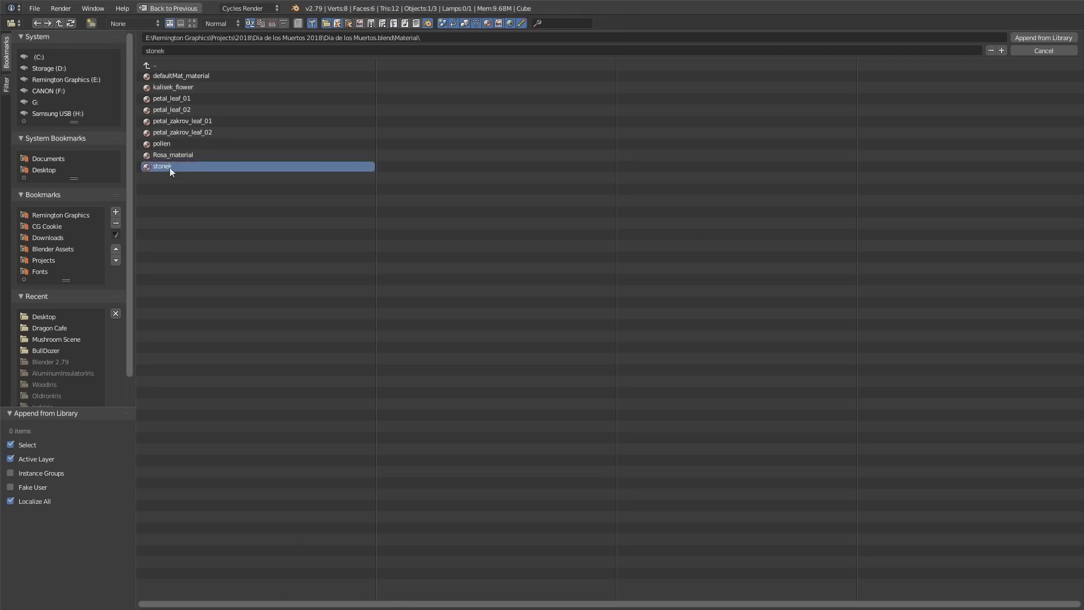
Assign stonek to the cube and check it and the Dragon Cafe scene in rendered preview
left_click(1064, 127)
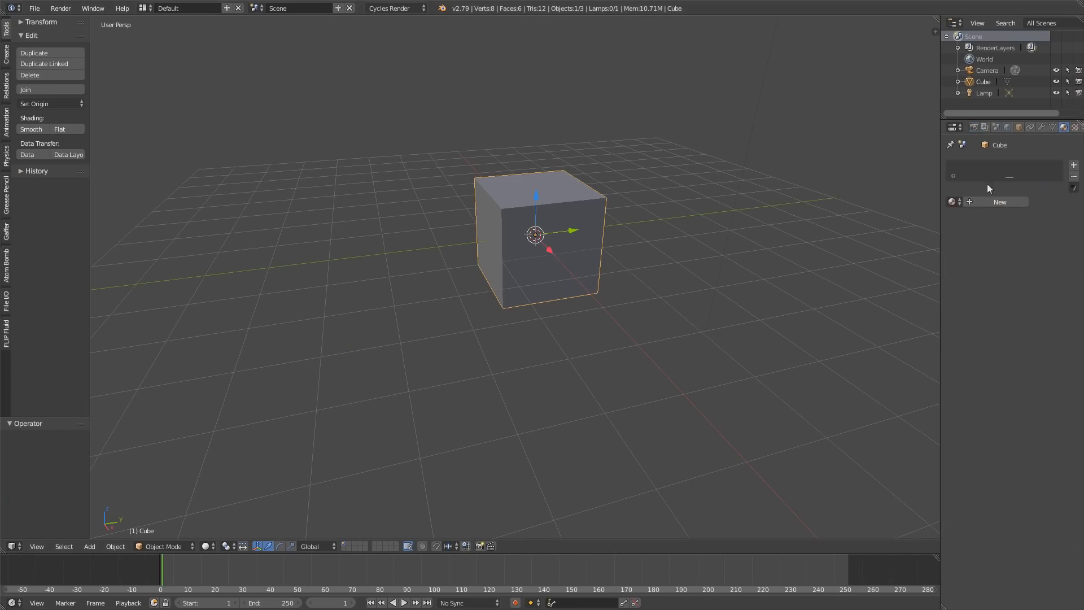
left_click(953, 202)
left_click(914, 221)
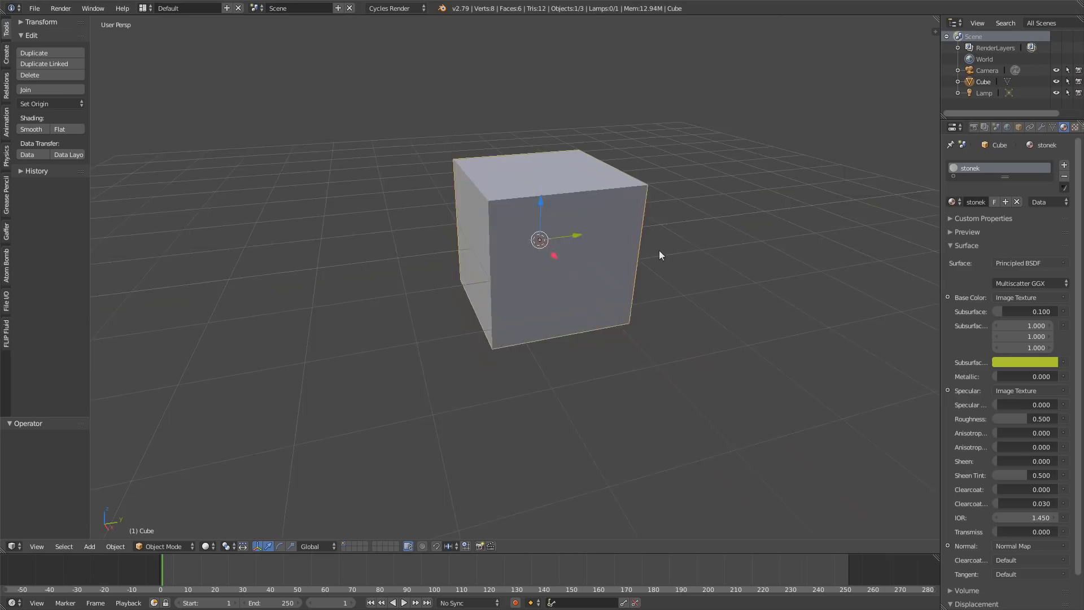
key("shift+z")
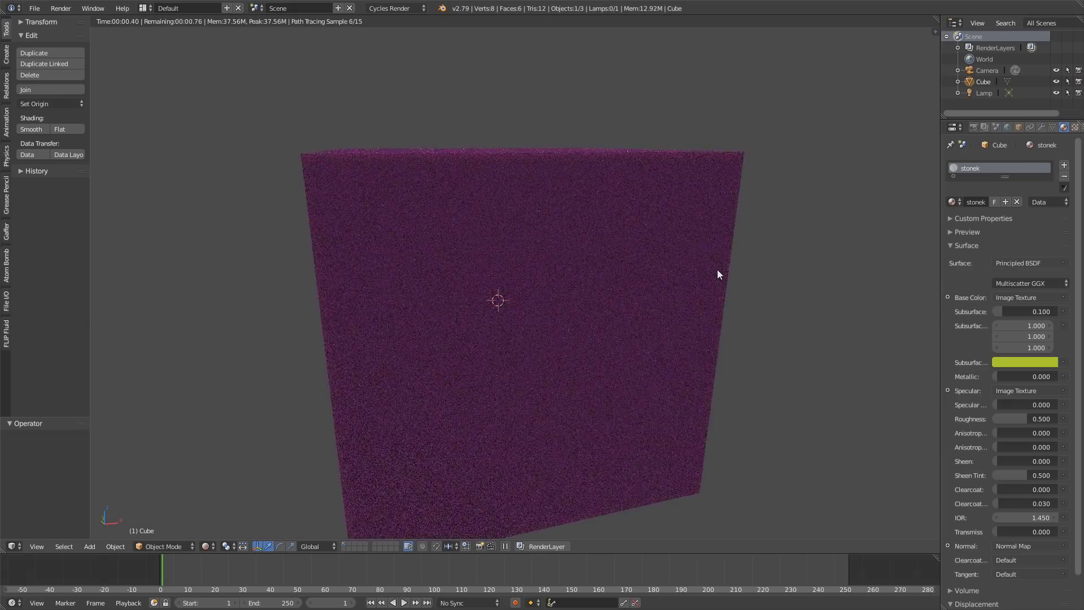
scroll(717, 269, "down", 4)
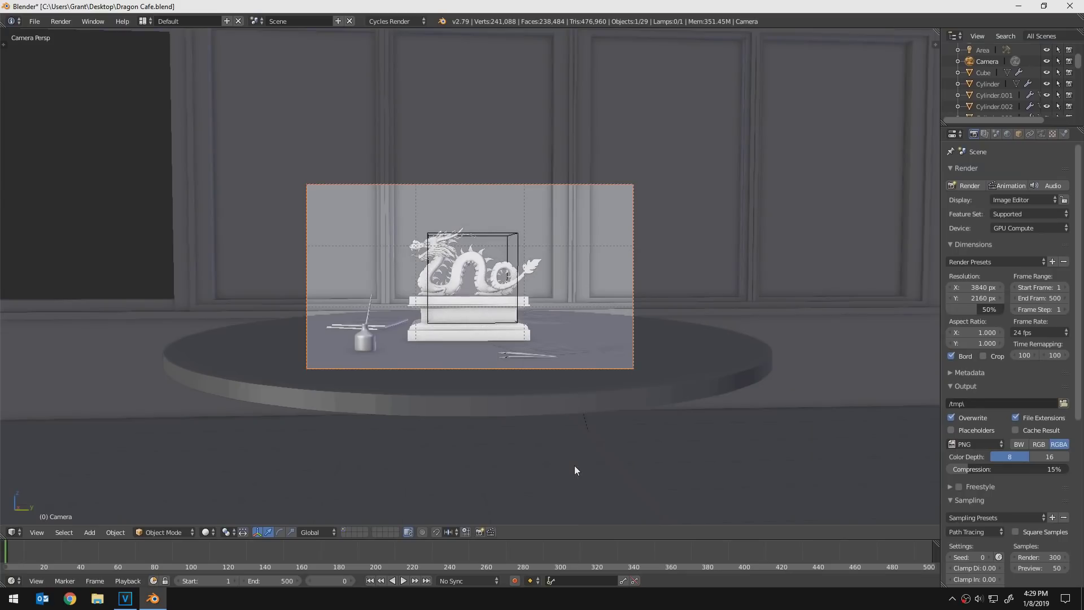
key("shift+z")
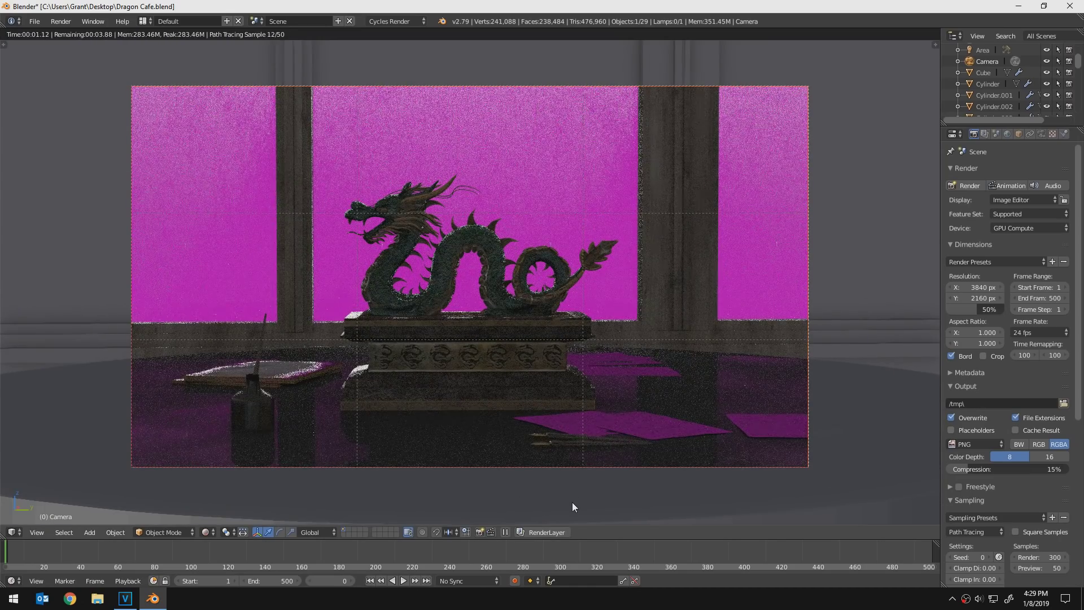
mouse_move(597, 312)
middle_mouse_down()
mouse_move(427, 312)
mouse_move(544, 327)
middle_mouse_up()
scroll(426, 313, "down", 3)
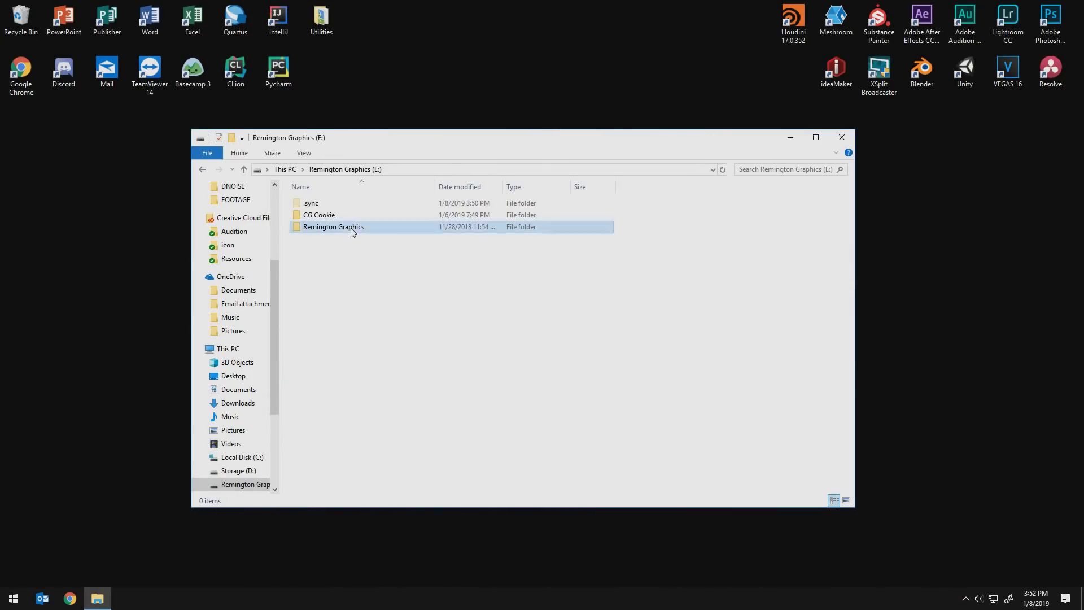
Navigate into Remington Graphics > Projects > 2019
double_click(352, 231)
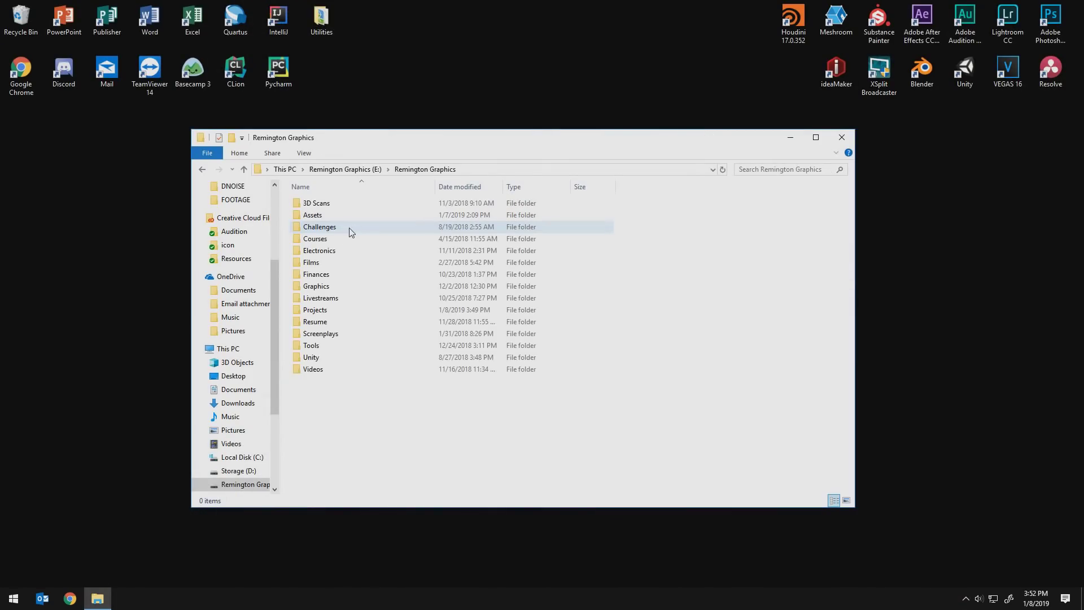
double_click(321, 312)
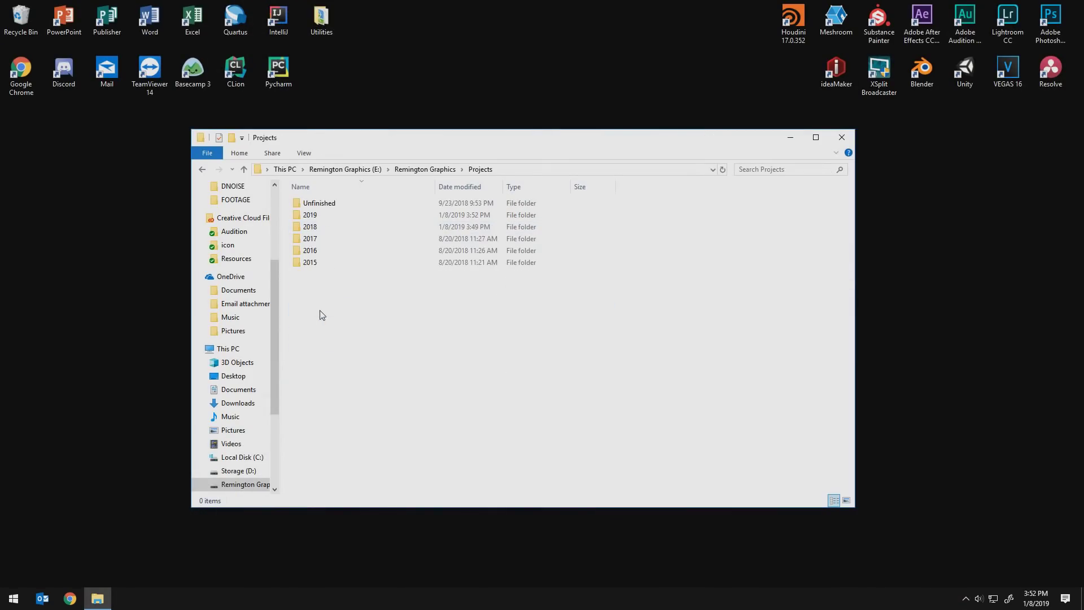
double_click(330, 216)
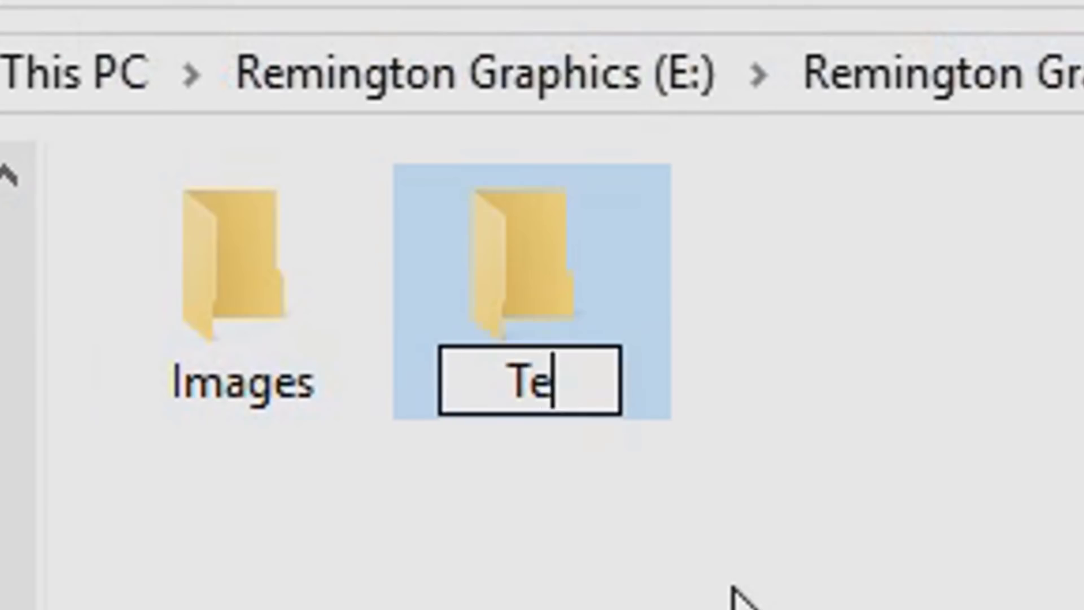
type("xtures")
Create Textures, Models and Other Stuff folders inside My Project
key("Return")
key("ctrl+shift+n")
type("Models")
key("Return")
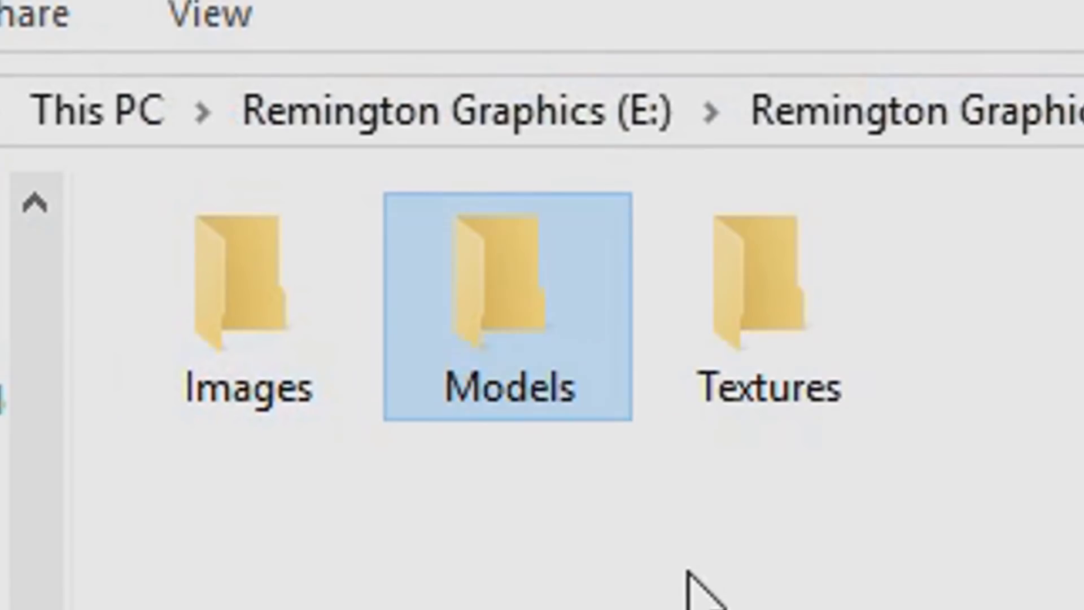
key("ctrl+shift+n")
type("Other Stuff ")
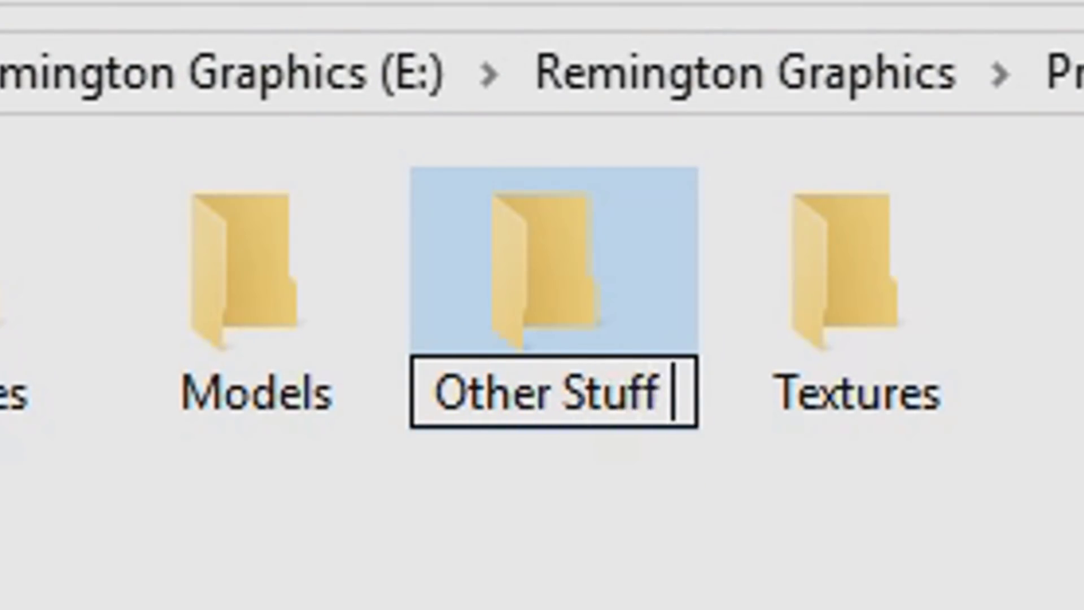
type("( ͡° ͜ʖ ͡°)")
key("Return")
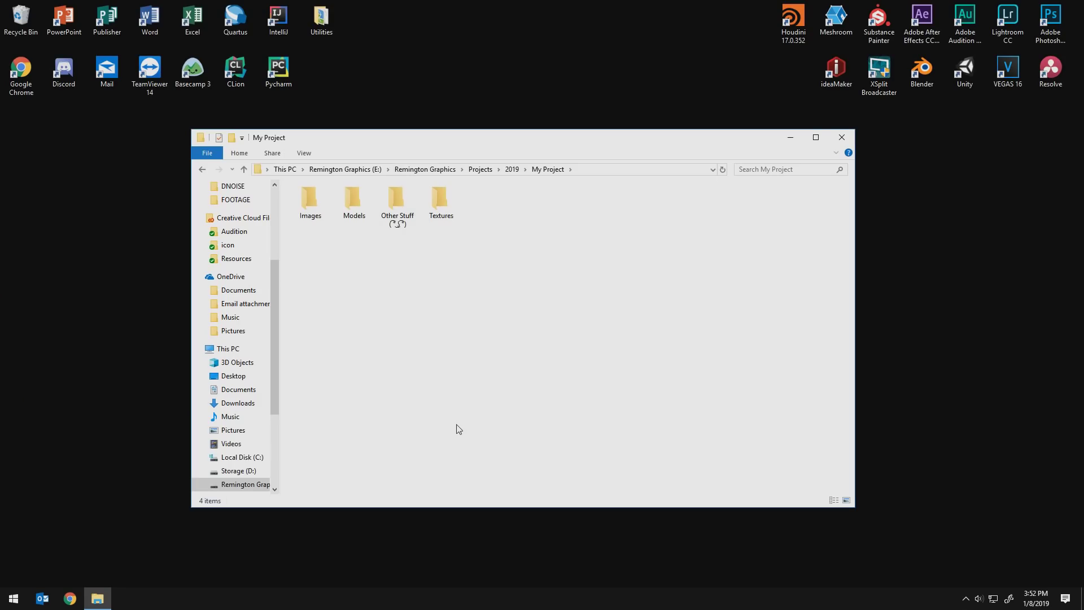